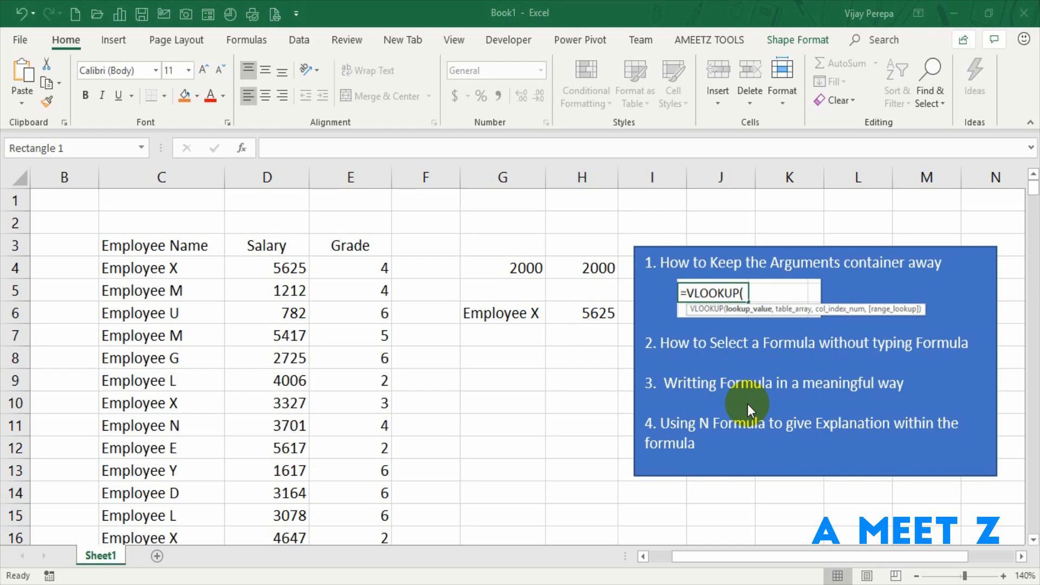
# Step: Start a VLOOKUP formula in cell F10, move its argument tooltip clear of the worksheet cells, and discard the formula
pyautogui.click(620, 274)
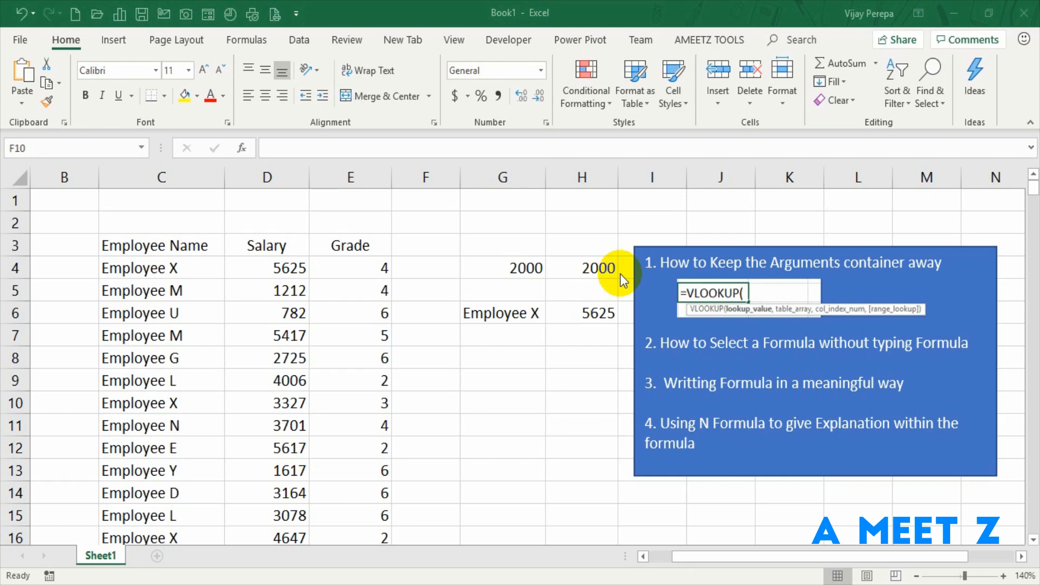
pyautogui.click(421, 370)
pyautogui.write('=vl')
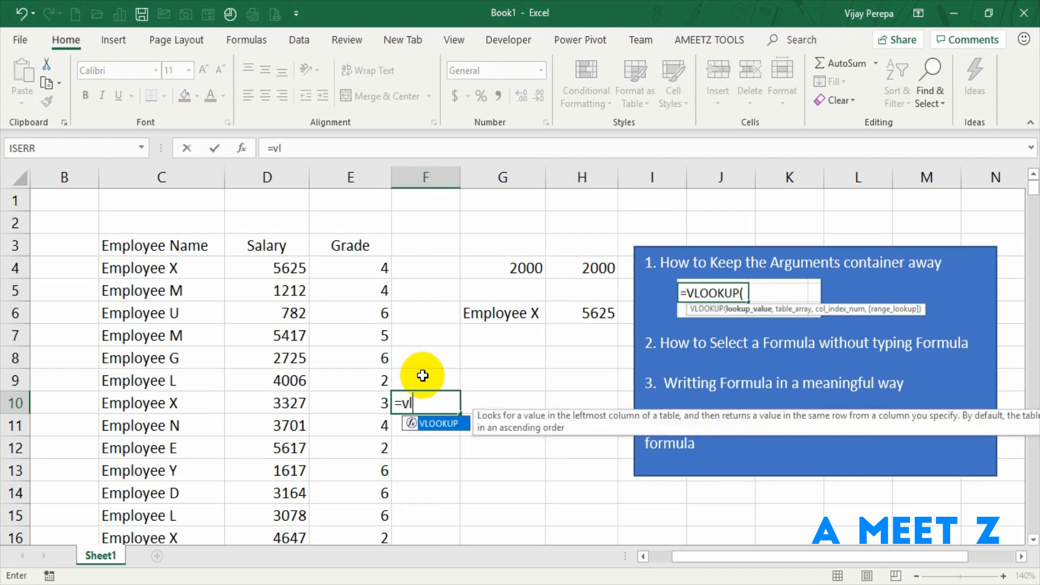
pyautogui.press('Tab')
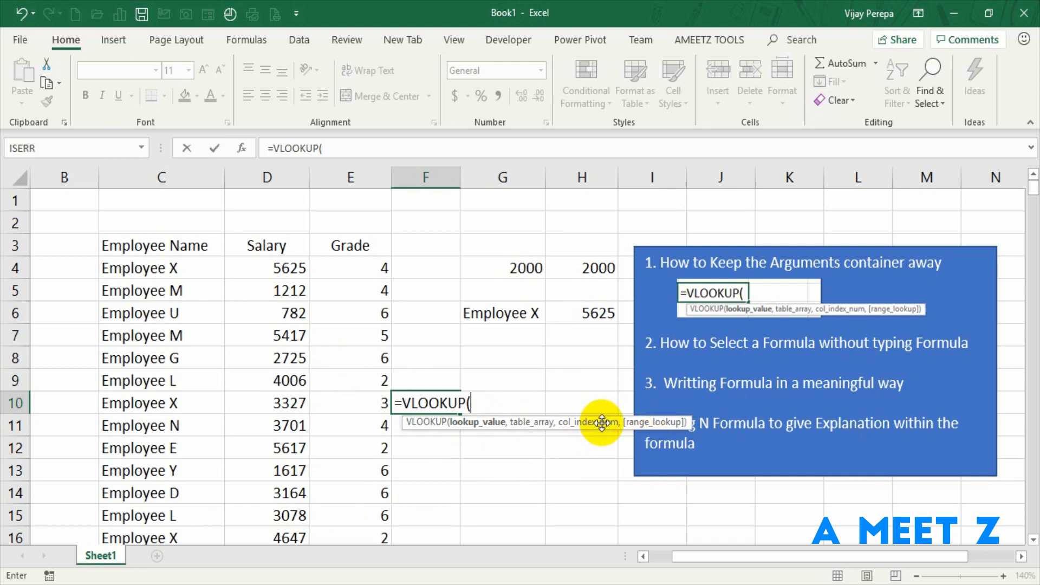
pyautogui.moveTo(602, 423); pyautogui.dragTo(744, 17)
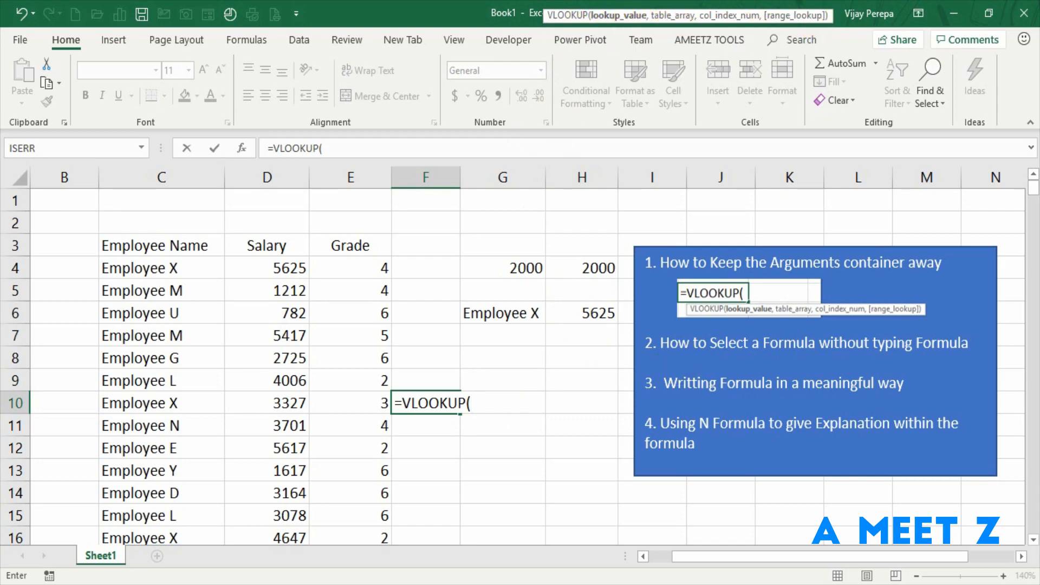
pyautogui.press('Escape')
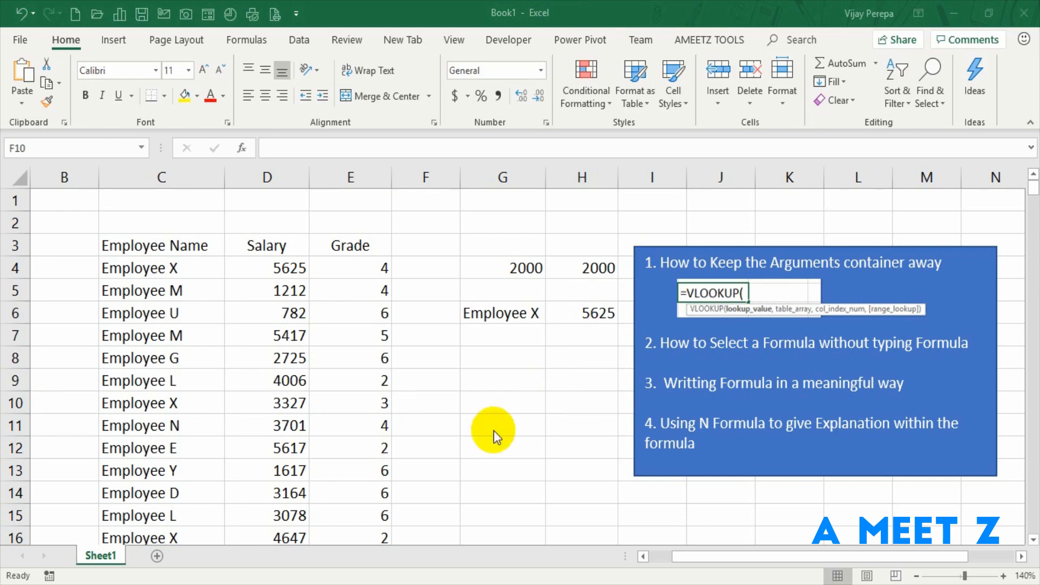
# Step: Try the misspelled function name =vloup in cell F10 and discard the entry
pyautogui.click(425, 385)
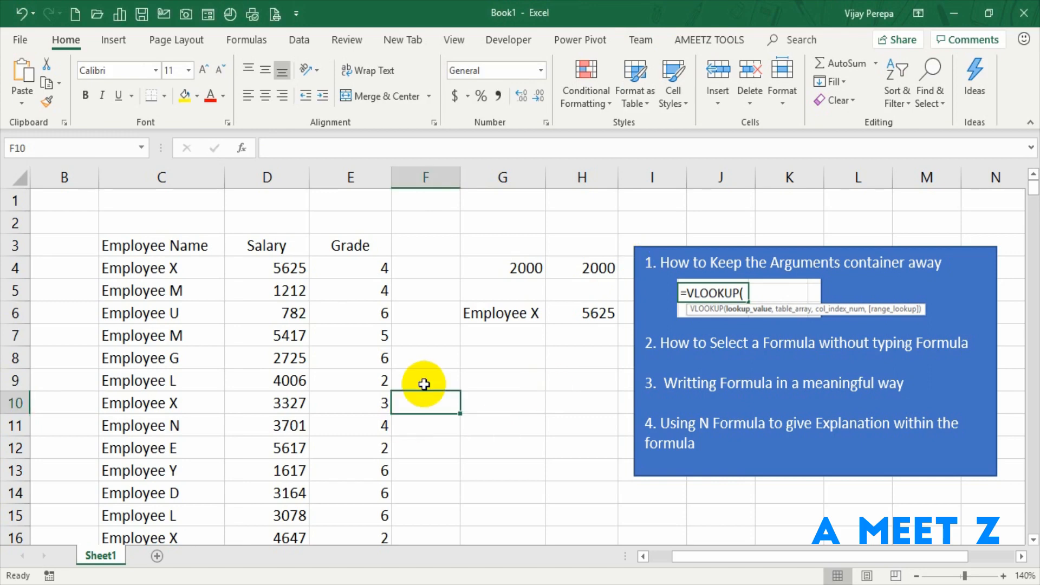
pyautogui.write('=vlk')
pyautogui.press('BackSpace')
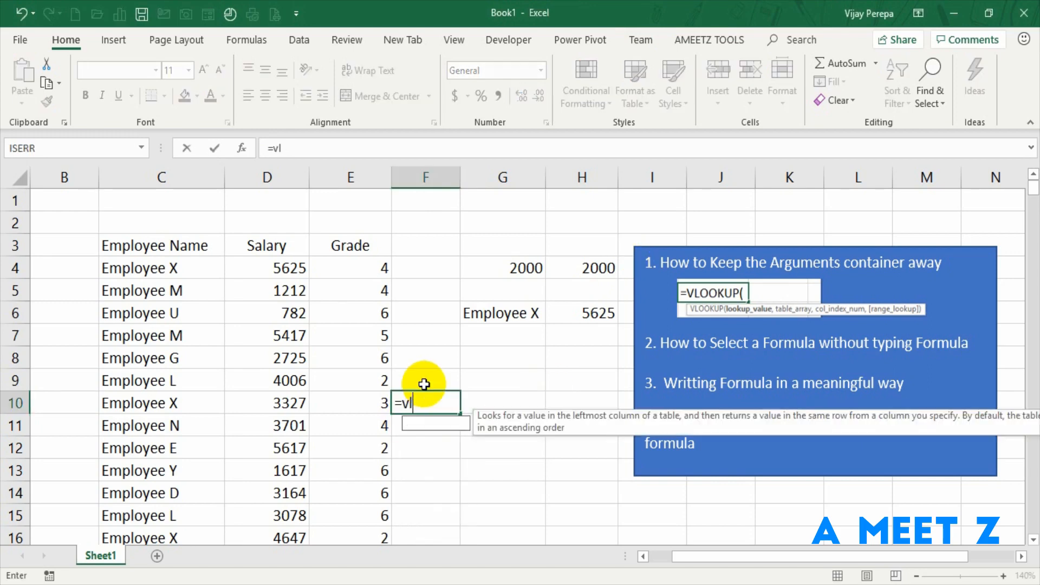
pyautogui.write('oup')
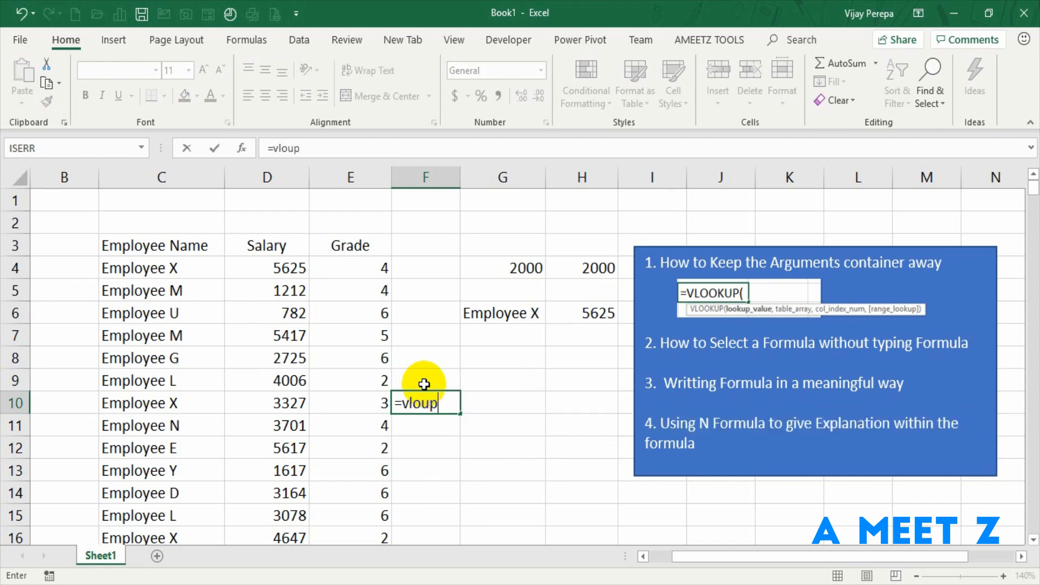
pyautogui.press('Escape')
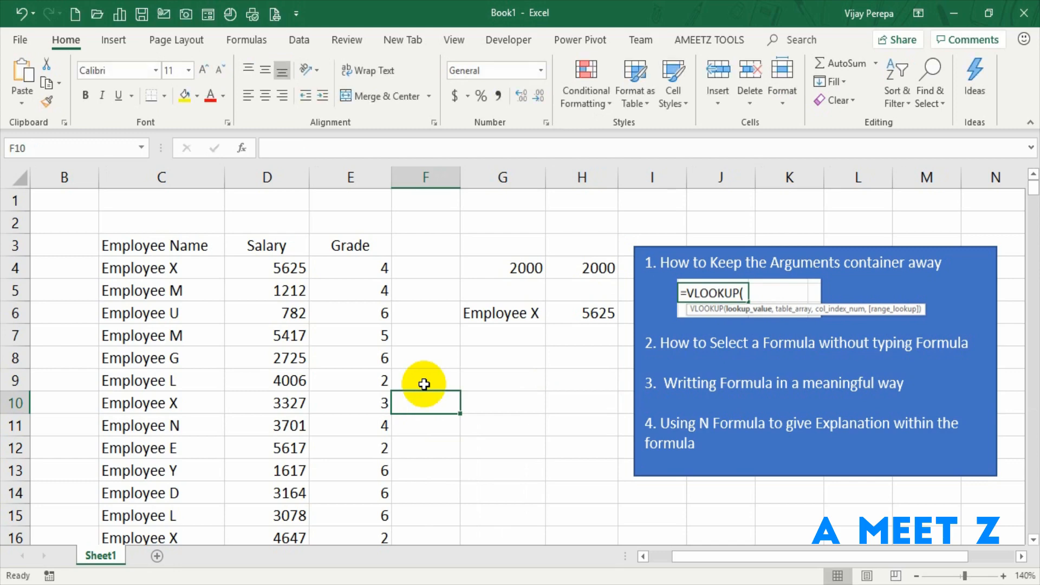
# Step: Begin a formula in F10 with su and pick SUMIF from the suggested functions
pyautogui.write('=')
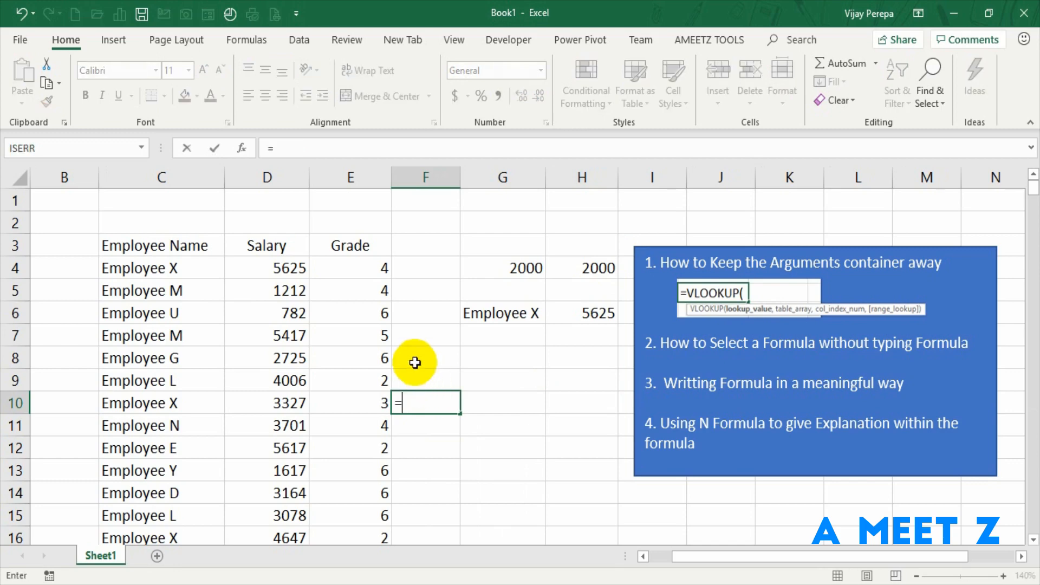
pyautogui.write('su')
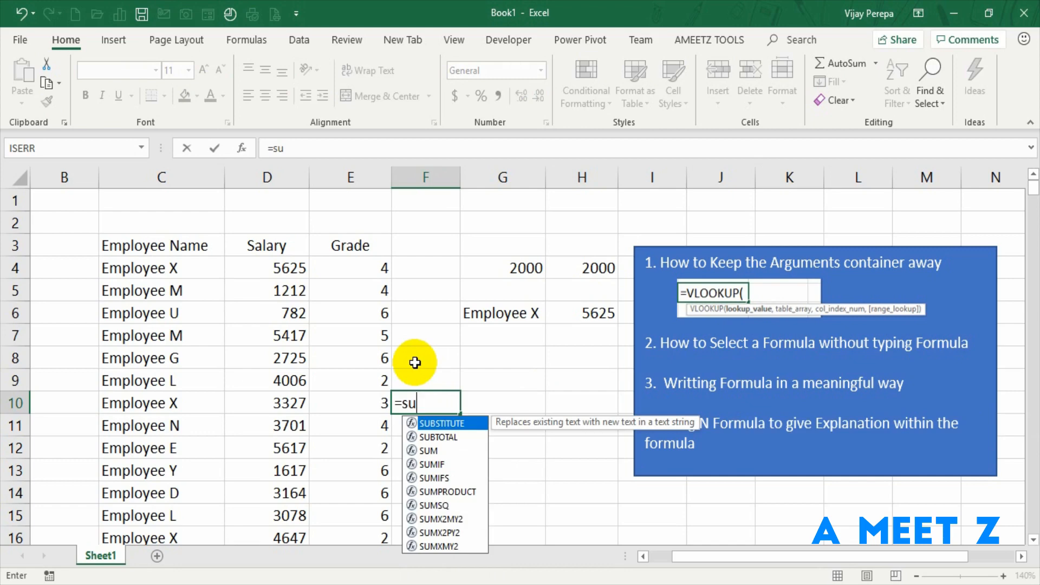
pyautogui.press('Down')
pyautogui.press('Down')
pyautogui.press('Down')
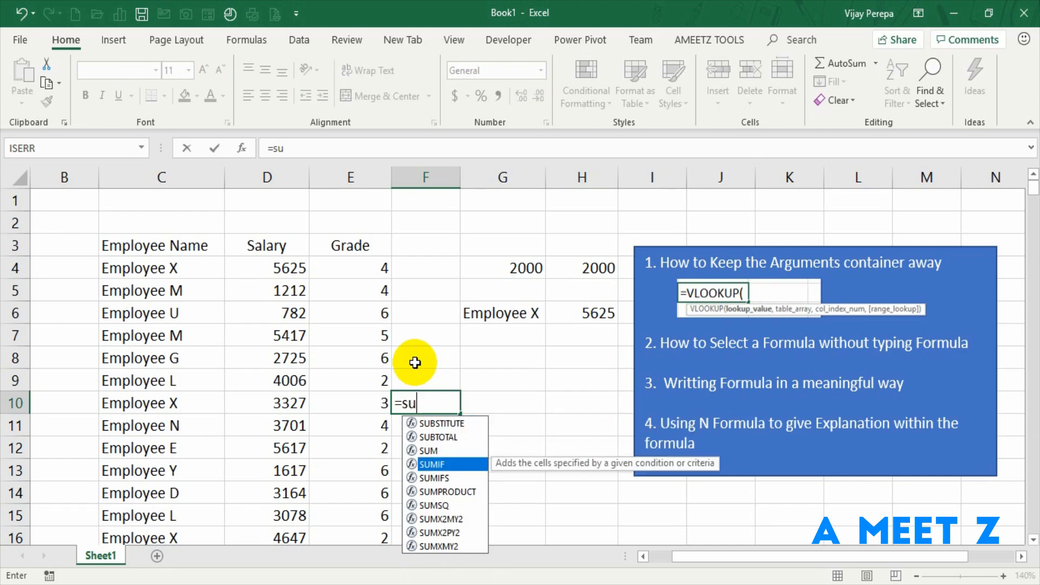
pyautogui.press('Tab')
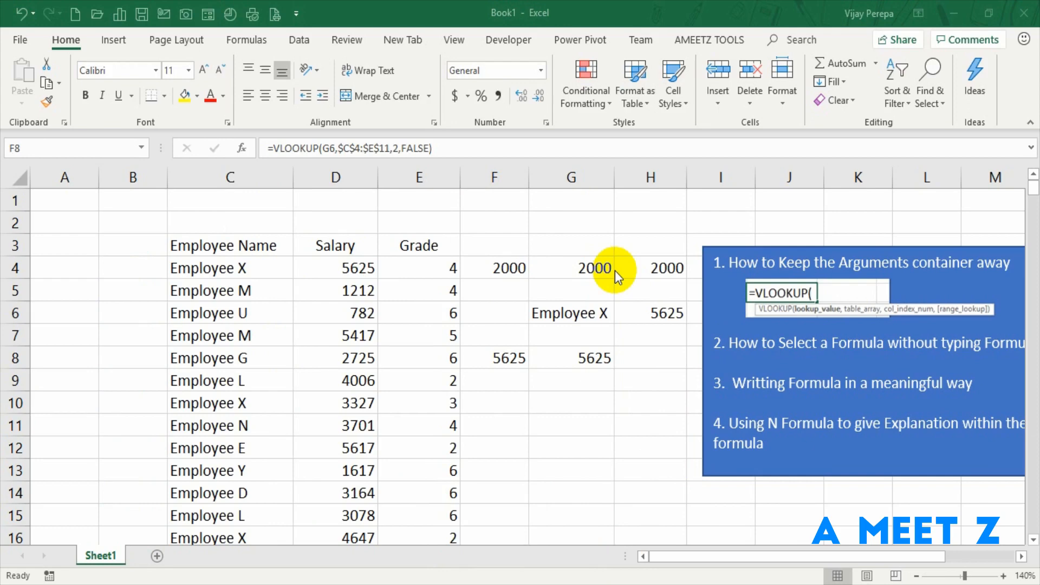
# Step: Compare the single-line VLOOKUP formula in F8 with the multi-line version in G8
pyautogui.click(492, 357)
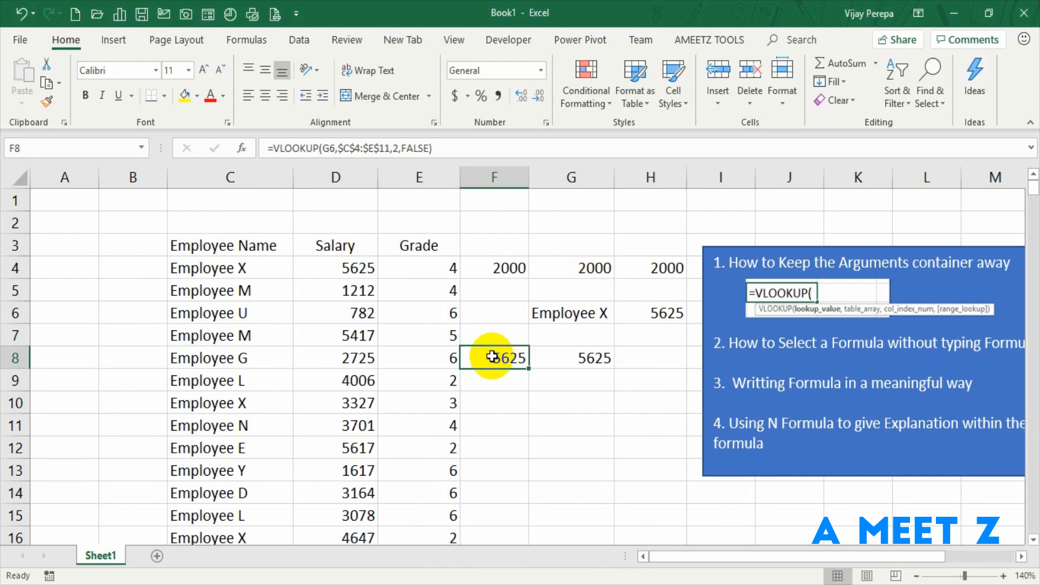
pyautogui.doubleClick(492, 356)
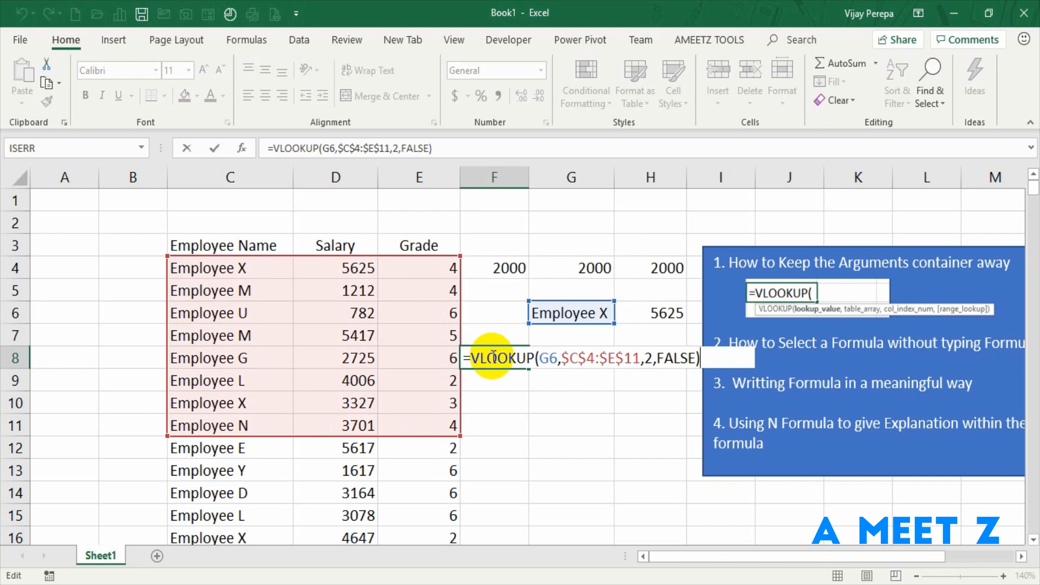
pyautogui.press('Tab')
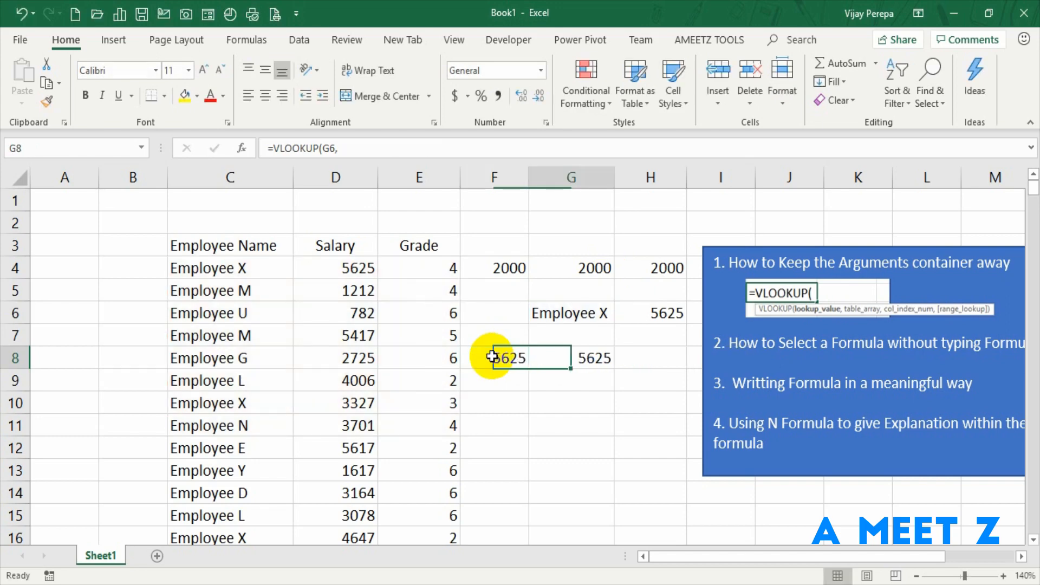
pyautogui.press('F2')
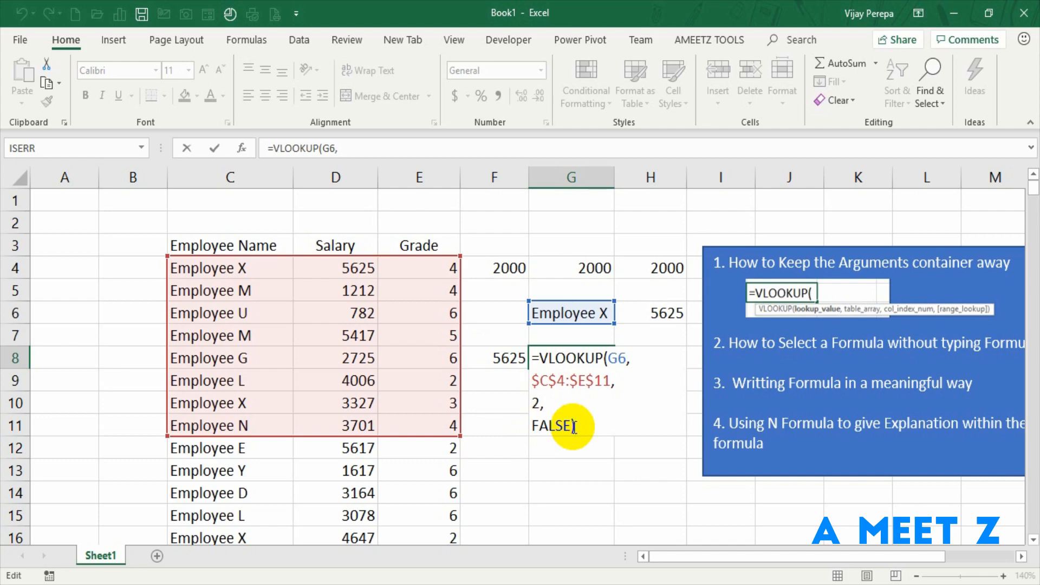
pyautogui.hotkey('ctrl', 'Return')
# Step: Compare the single-line nested IF formula in F4 with the line-broken version in G4, leaving both unedited
pyautogui.press('Up')
pyautogui.press('Up')
pyautogui.press('Up')
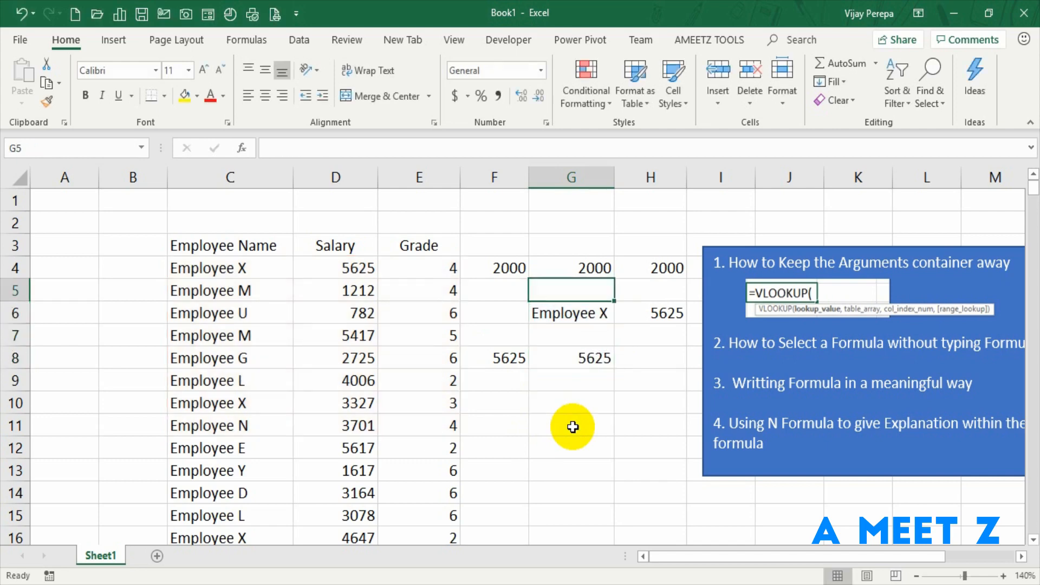
pyautogui.press('Up')
pyautogui.press('Left')
pyautogui.press('F2')
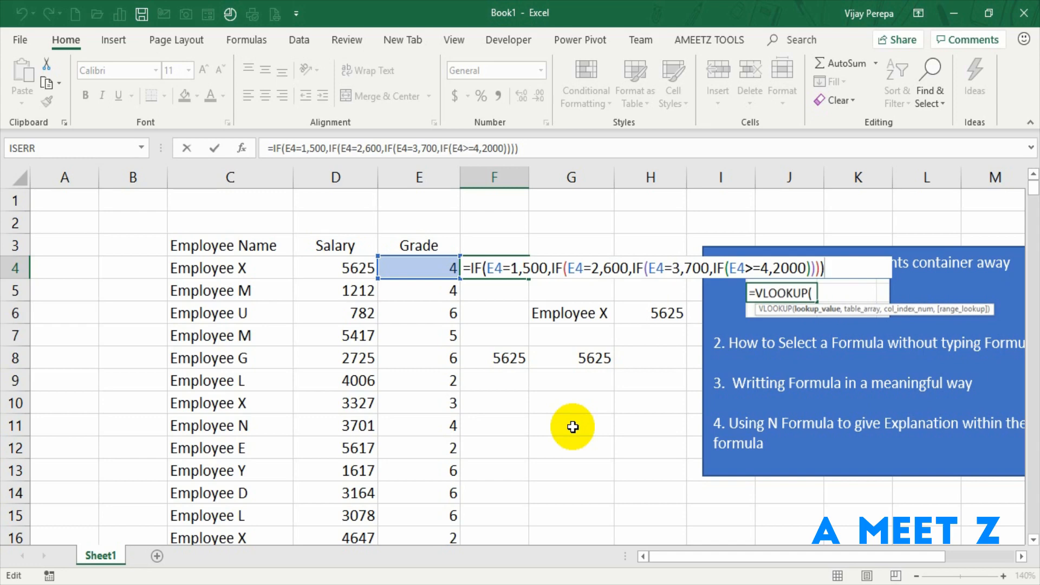
pyautogui.press('Right')
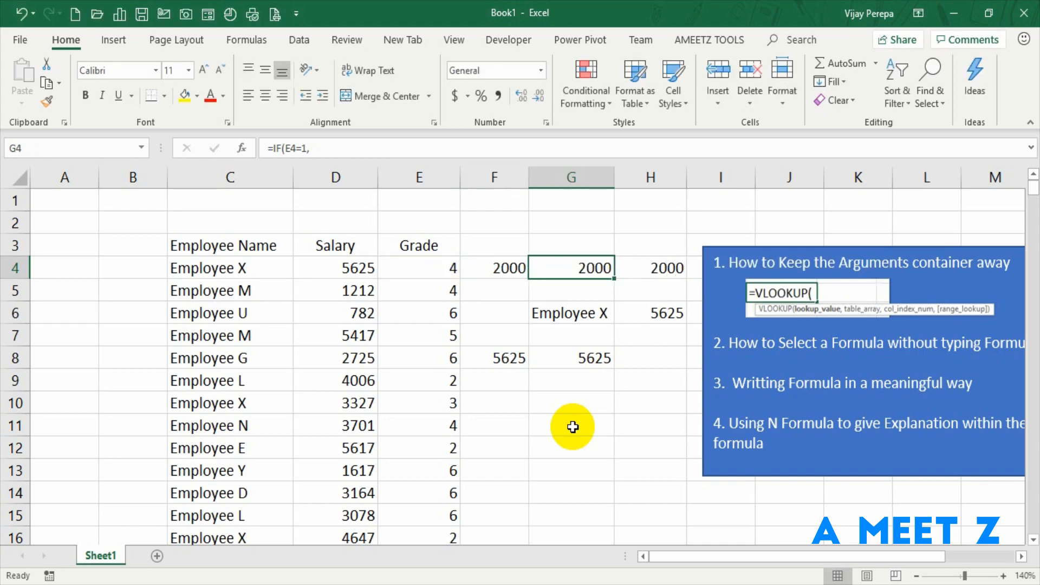
pyautogui.press('F2')
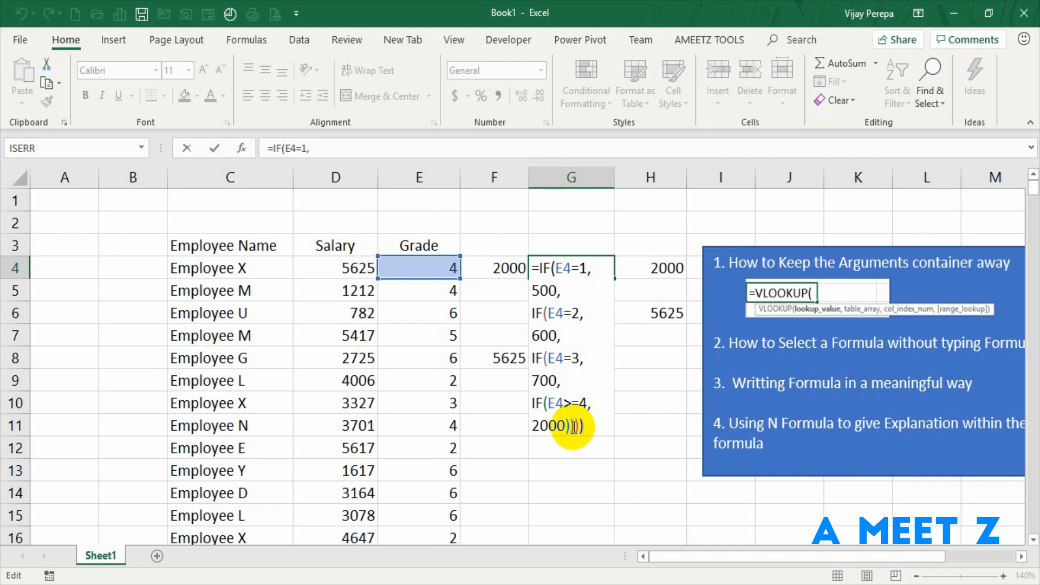
pyautogui.write(')')
pyautogui.press('Escape')
# Step: Split the VLOOKUP formula in F8 so that each argument after G6 starts on its own line
pyautogui.press('Down')
pyautogui.press('Down')
pyautogui.press('Down')
pyautogui.press('Down')
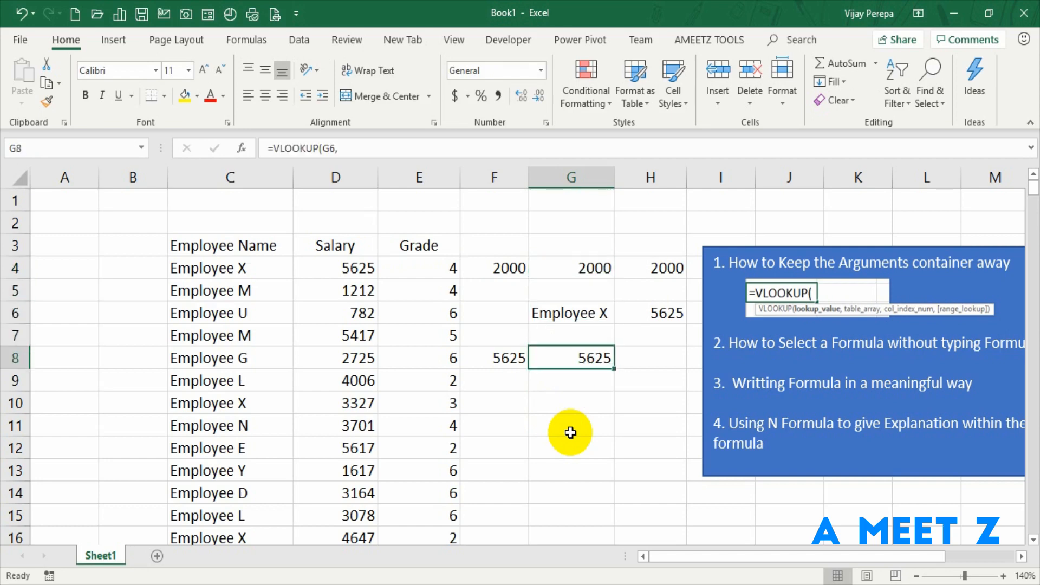
pyautogui.press('Left')
pyautogui.press('F2')
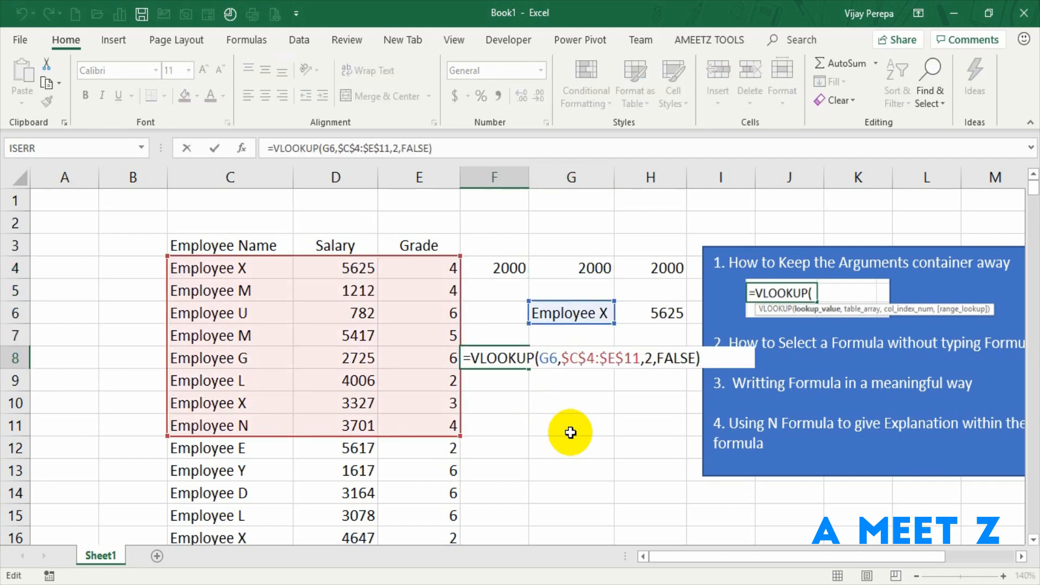
pyautogui.click(561, 358)
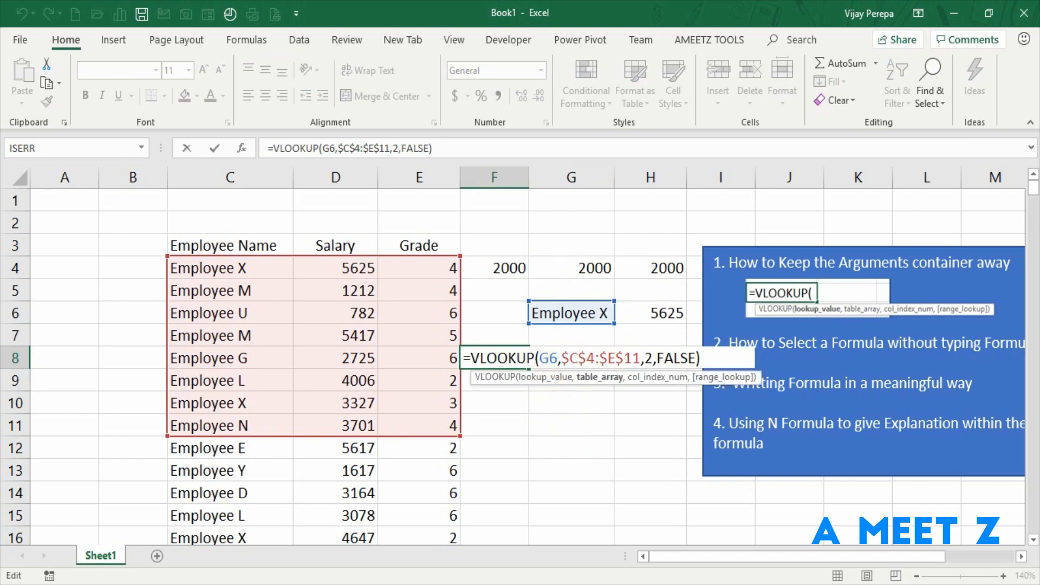
pyautogui.hotkey('alt', 'Return')
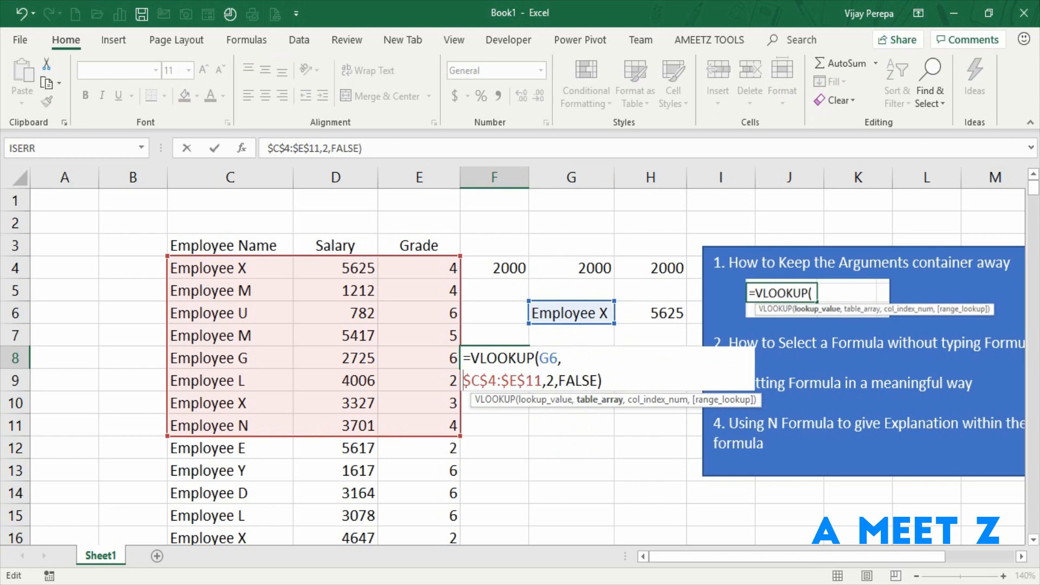
pyautogui.click(549, 381)
pyautogui.hotkey('alt', 'Return')
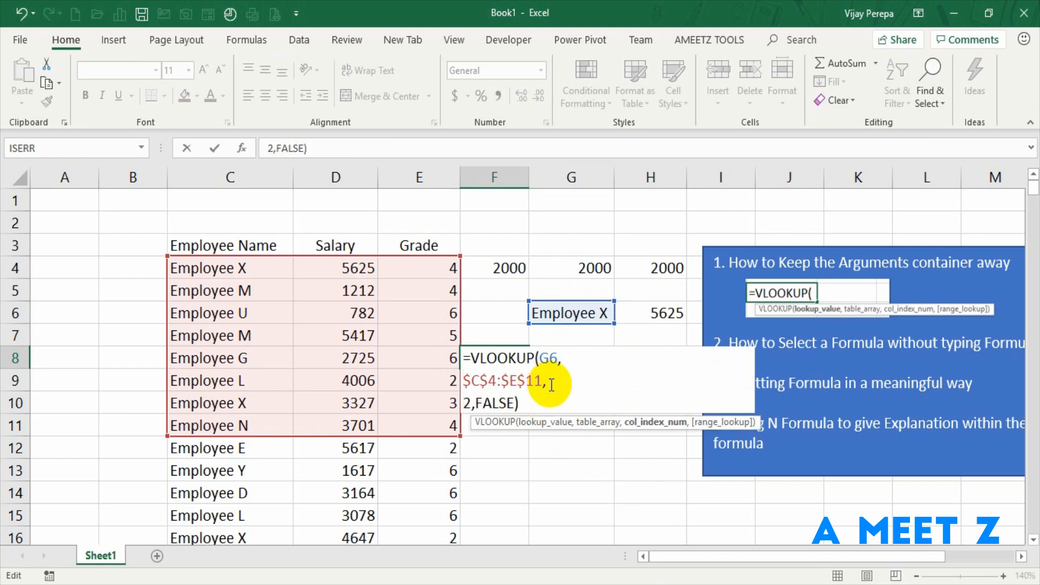
pyautogui.click(475, 402)
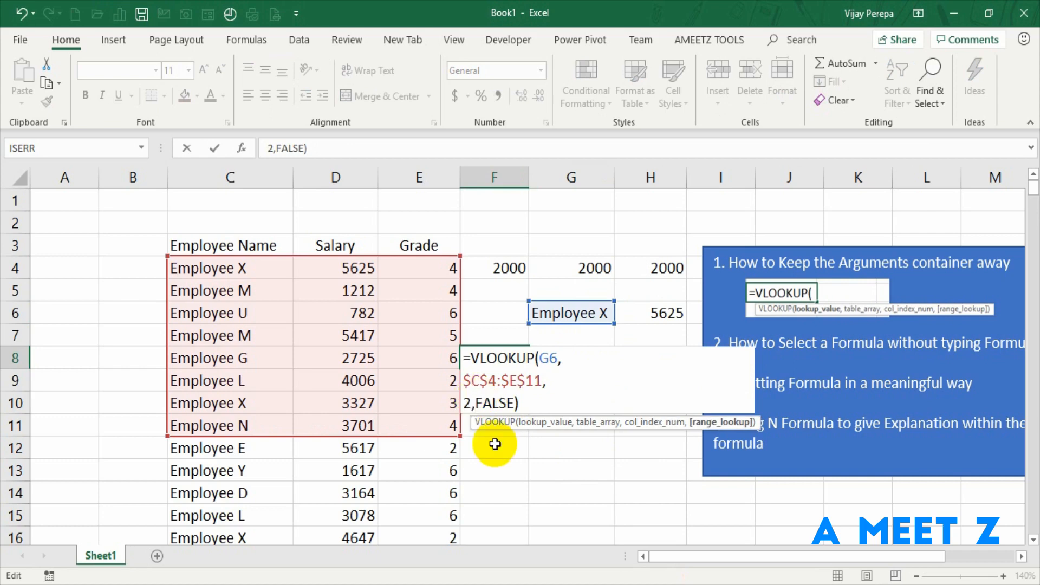
pyautogui.hotkey('alt', 'Return')
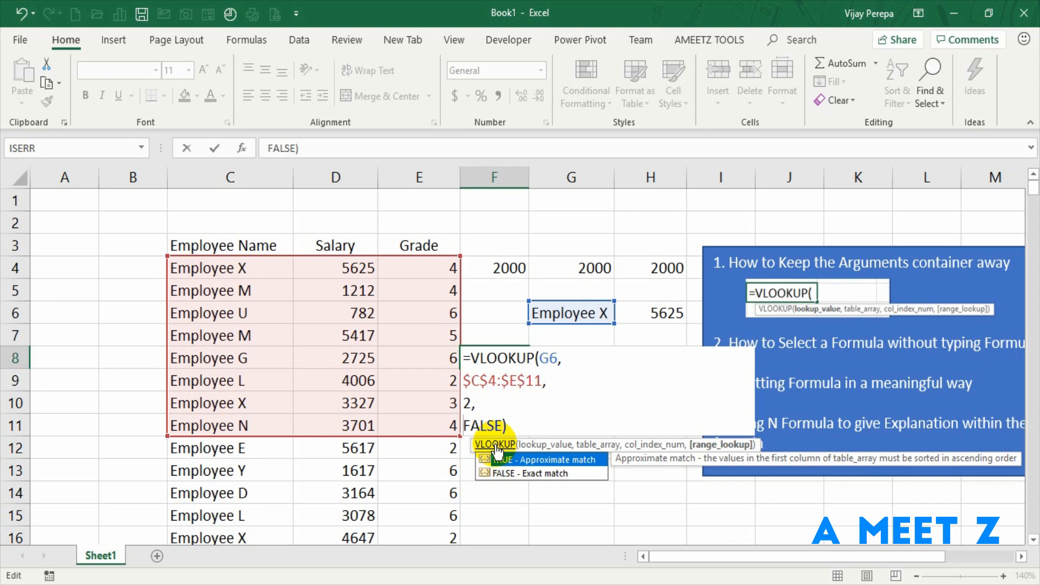
pyautogui.hotkey('ctrl', 'Return')
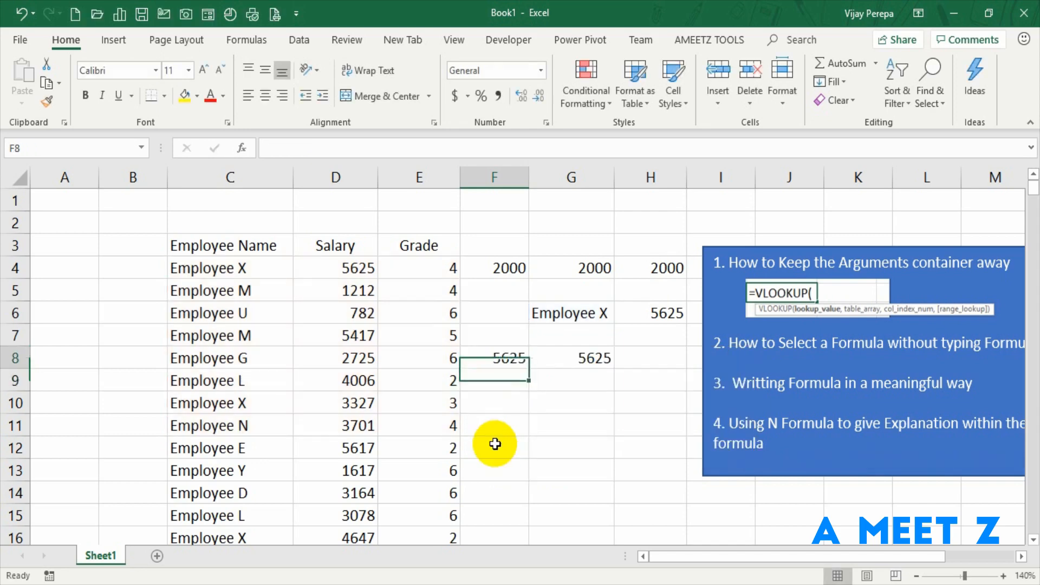
pyautogui.press('F2')
pyautogui.press('Escape')
# Step: Open the nested IF formula in G4 to review its line-by-line layout
pyautogui.press('Up')
pyautogui.press('Up')
pyautogui.press('Up')
pyautogui.press('Right')
pyautogui.press('Up')
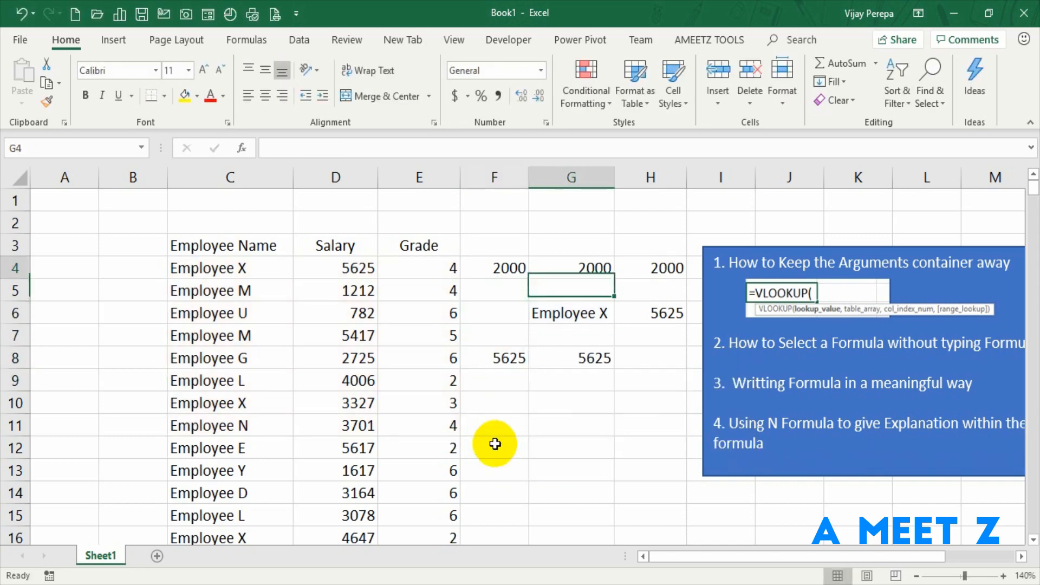
pyautogui.press('F2')
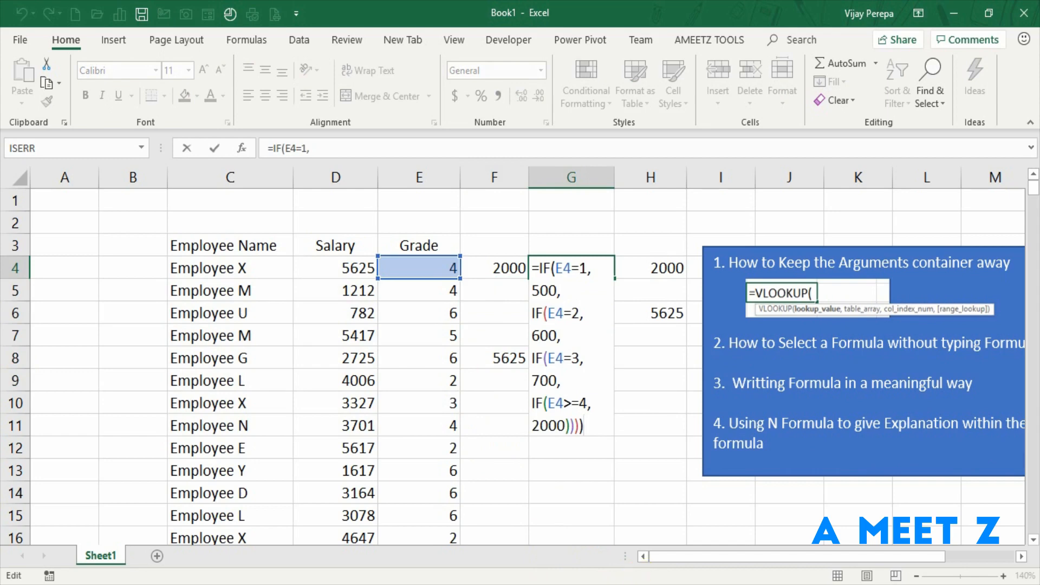
# Step: Examine the VLOOKUP formula in H6 and the explanatory text added to it with the N function
pyautogui.click(640, 274)
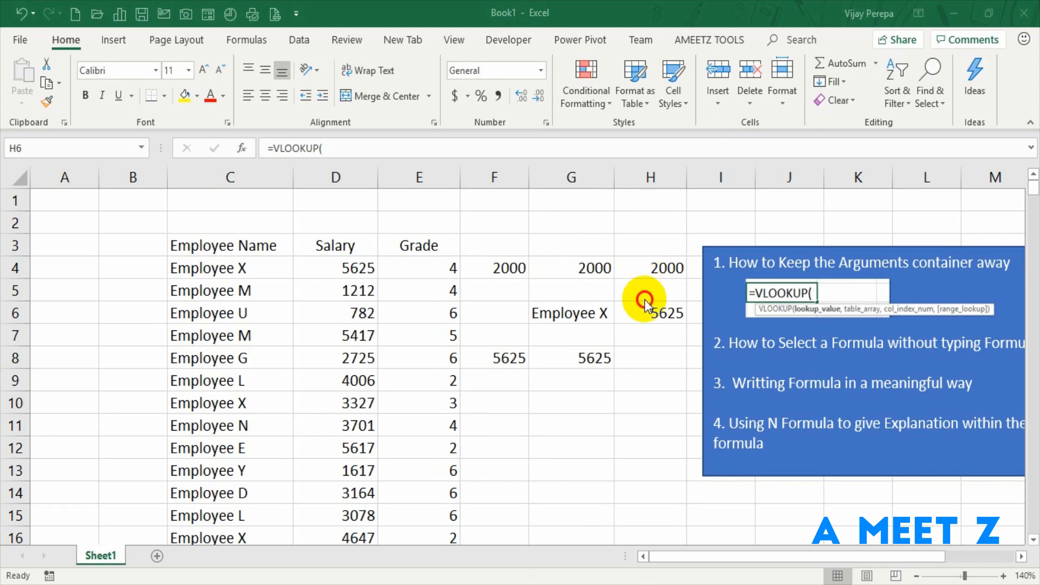
pyautogui.click(650, 318)
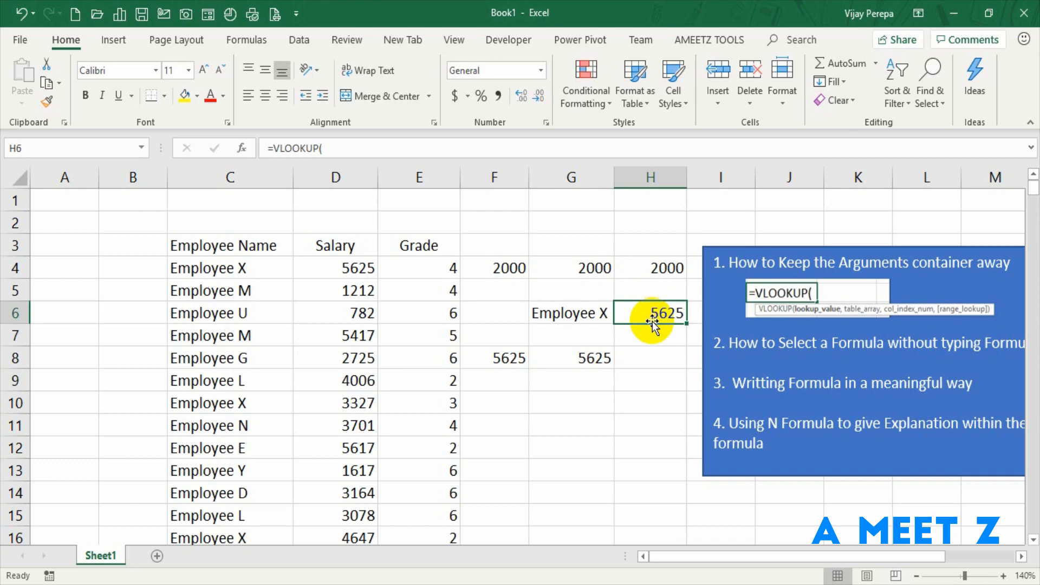
pyautogui.doubleClick(652, 323)
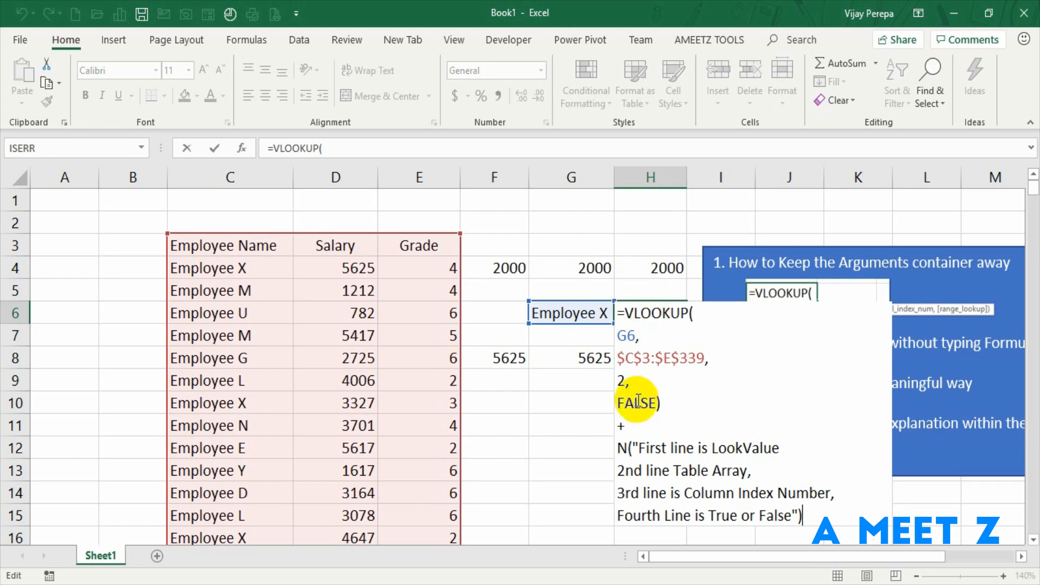
pyautogui.click(640, 425)
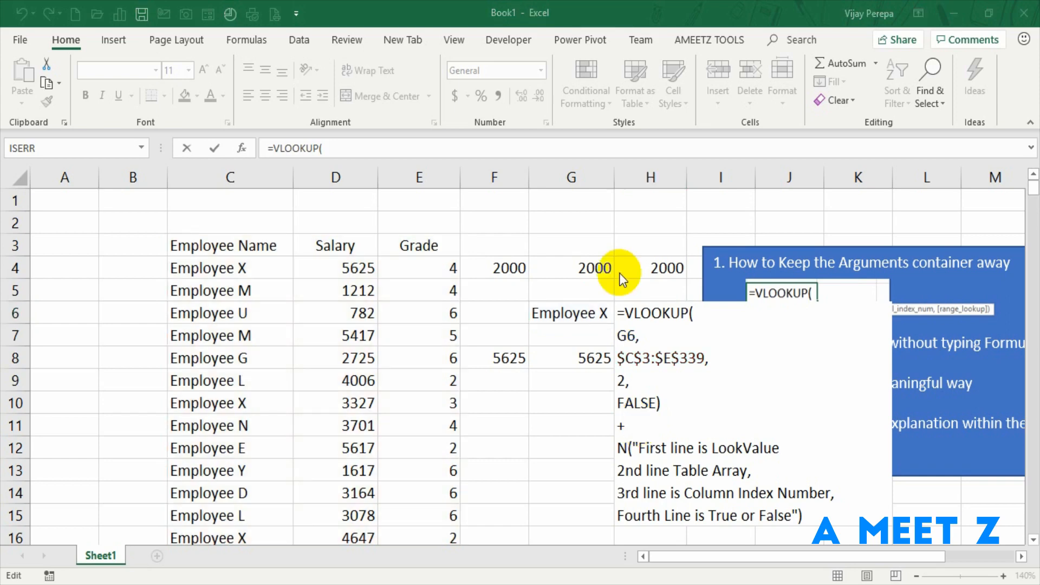
pyautogui.click(645, 237)
pyautogui.click(645, 236)
pyautogui.hotkey('ctrl', 'Return')
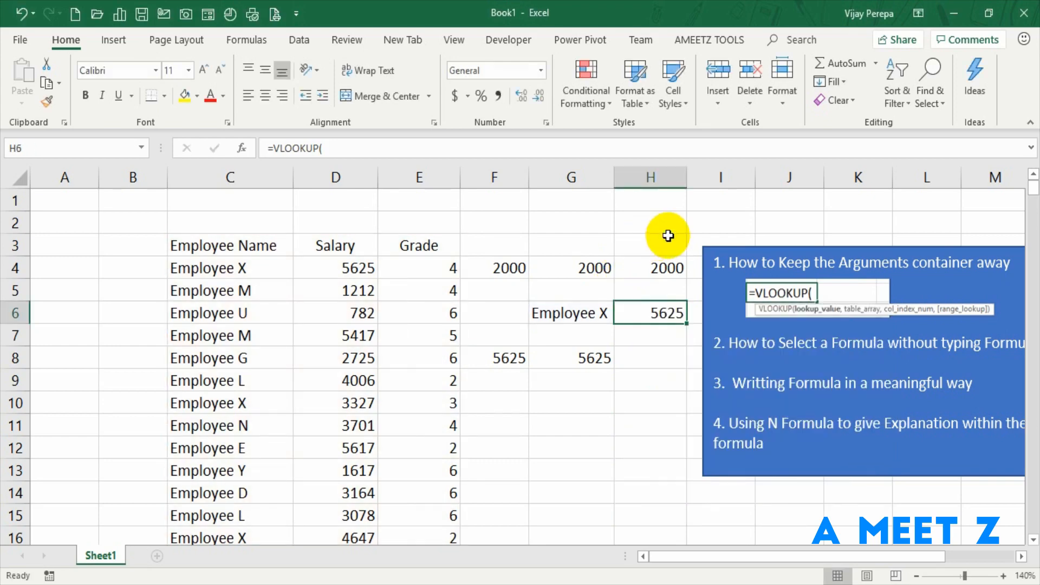